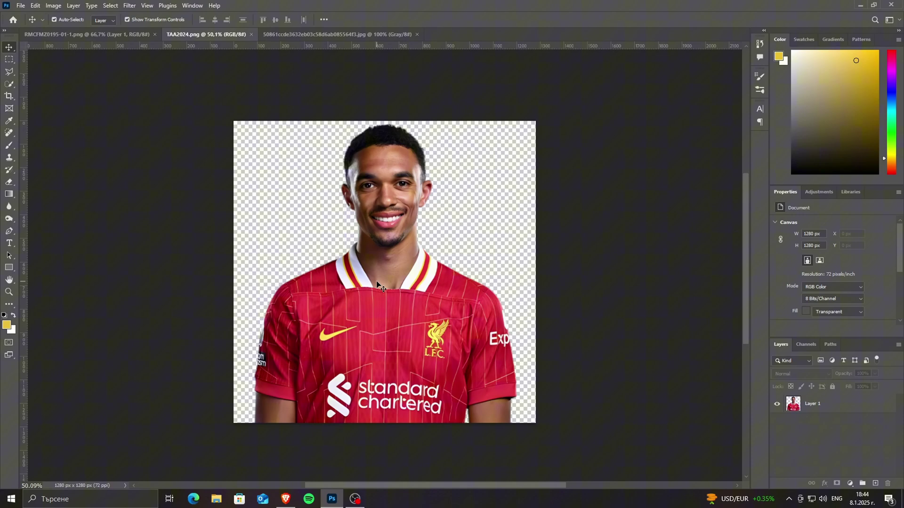
Step: Outline the LFC crest on the red shirt with a polygonal lasso selection
scroll(376, 282, "up", 2, "alt")
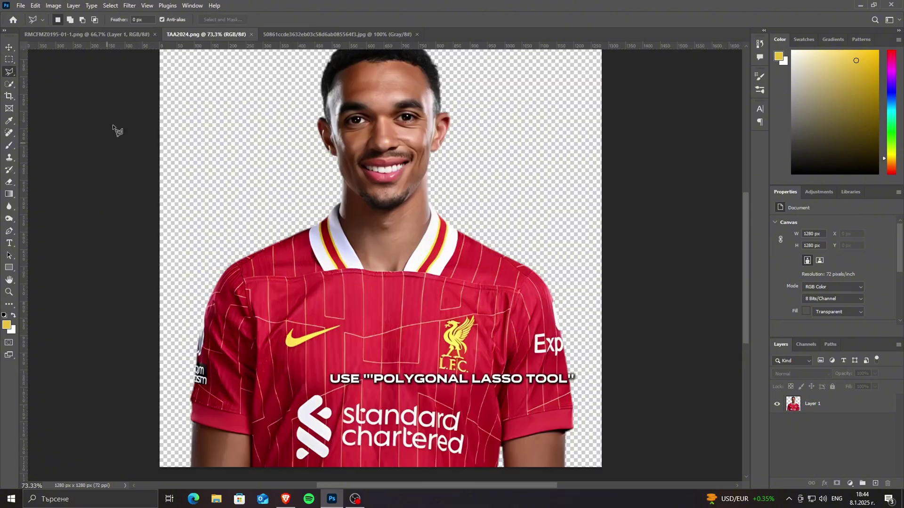
key("shift+l")
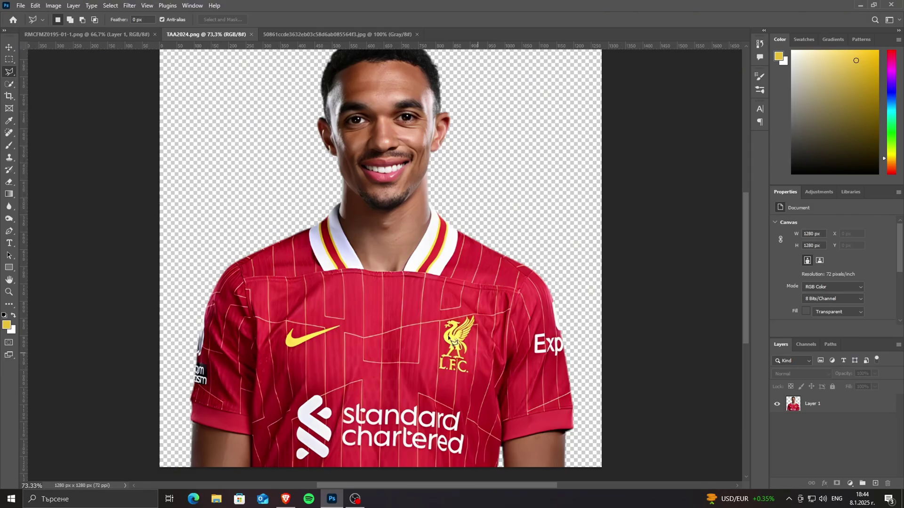
left_click(458, 384)
left_click(439, 379)
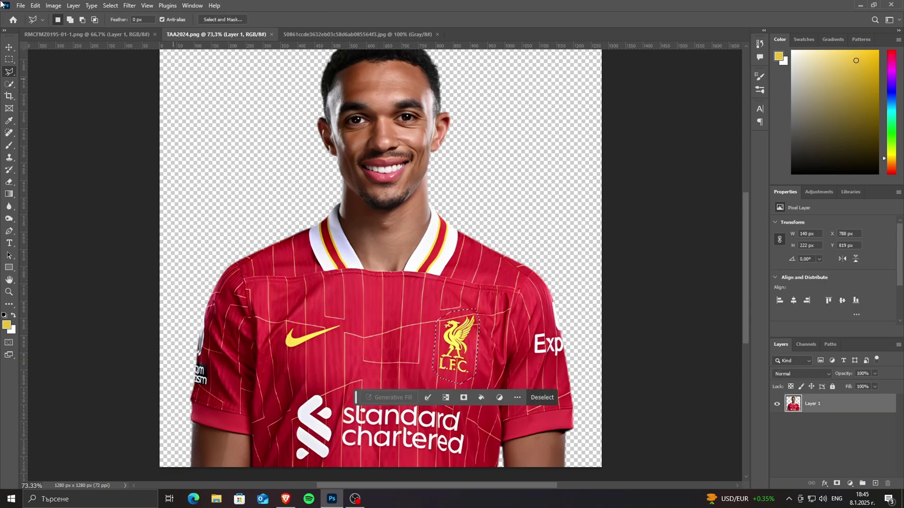
Step: Content-Aware Fill the LFC crest, adjusting the sampling area, with output to a new layer
left_click(36, 5)
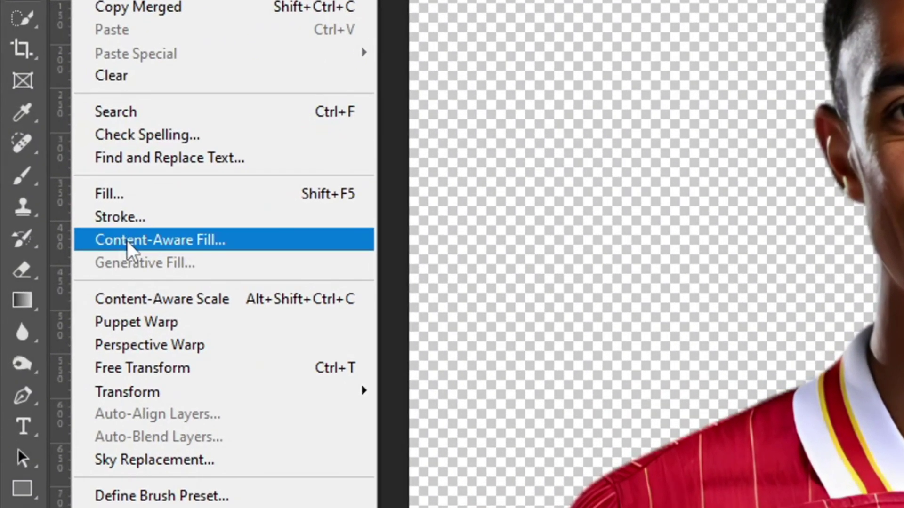
left_click(117, 239)
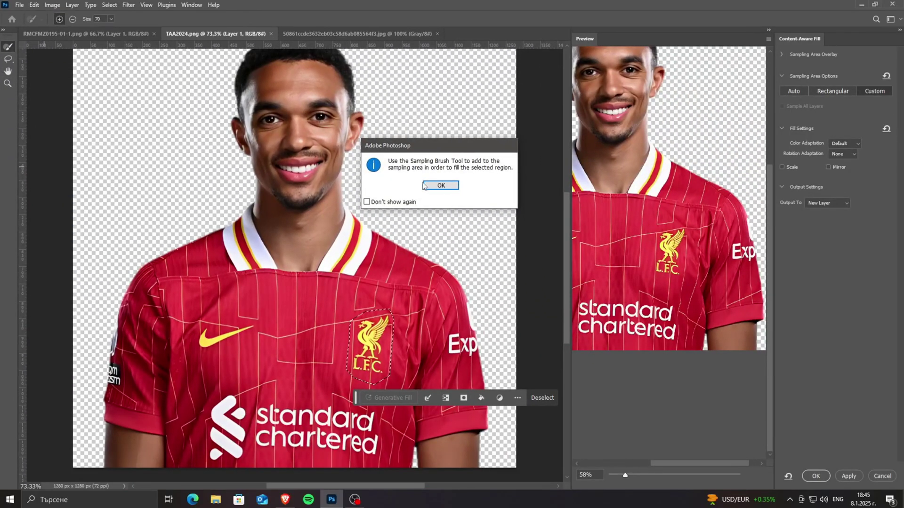
left_click(424, 185)
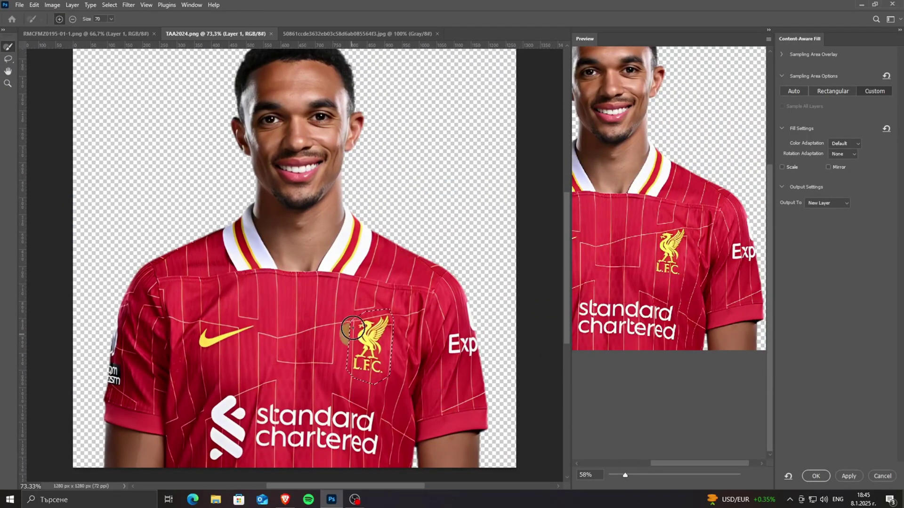
mouse_move(353, 328)
left_mouse_down()
mouse_move(357, 376)
mouse_move(344, 350)
left_mouse_up()
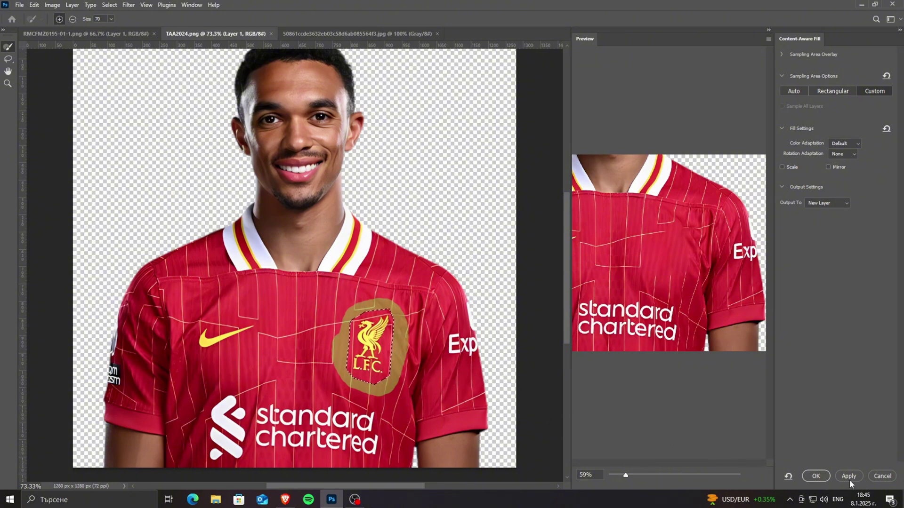
left_click(816, 476)
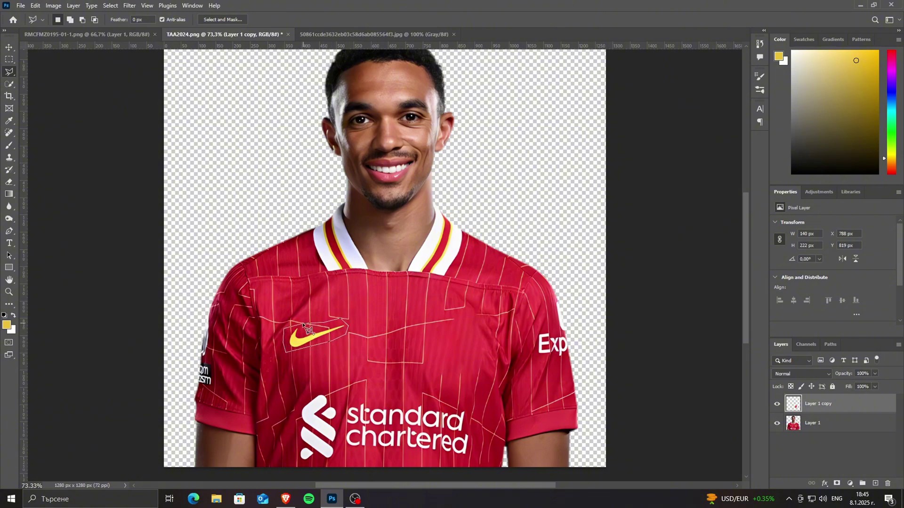
Step: Erase the Nike and sponsor logos with Content-Aware Fill
left_click(303, 323)
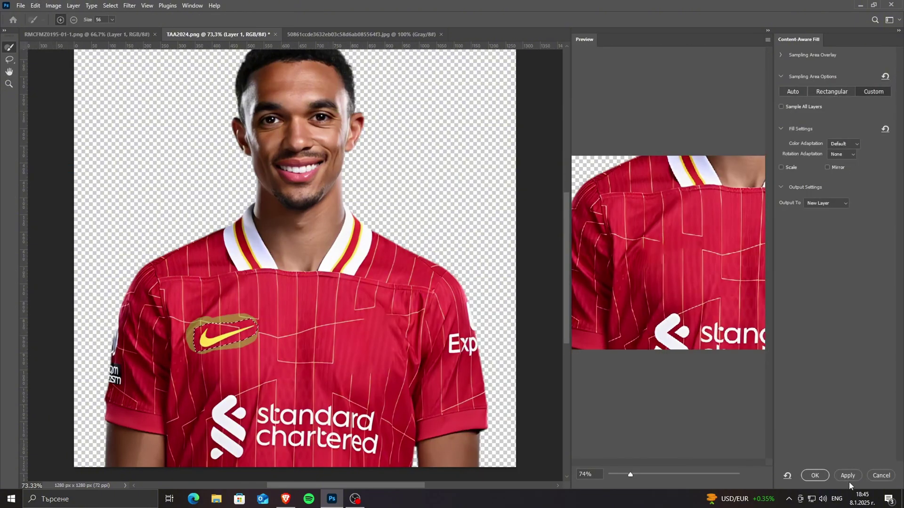
left_click(848, 477)
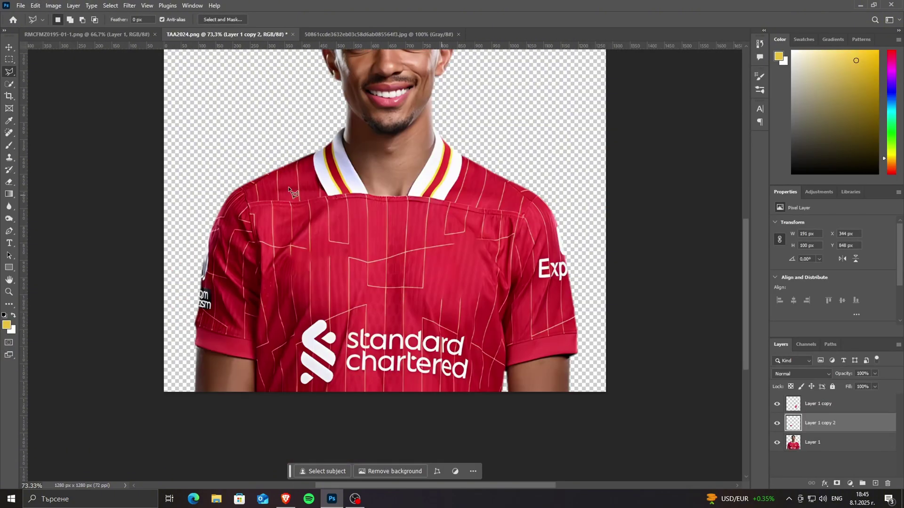
left_click(297, 391)
left_click(35, 5)
left_click(80, 178)
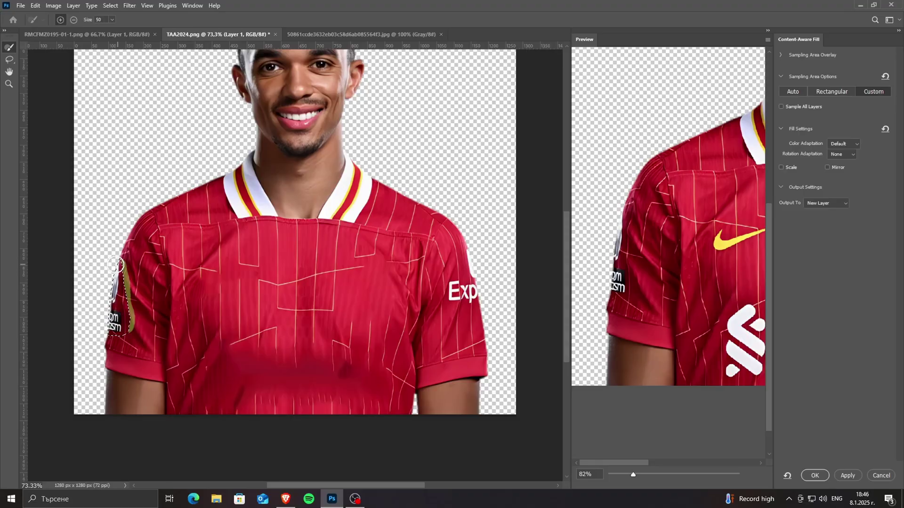
key("Return")
Step: Erase the Exp logo on the right sleeve with Content-Aware Fill
left_click_drag(539, 307, 537, 306)
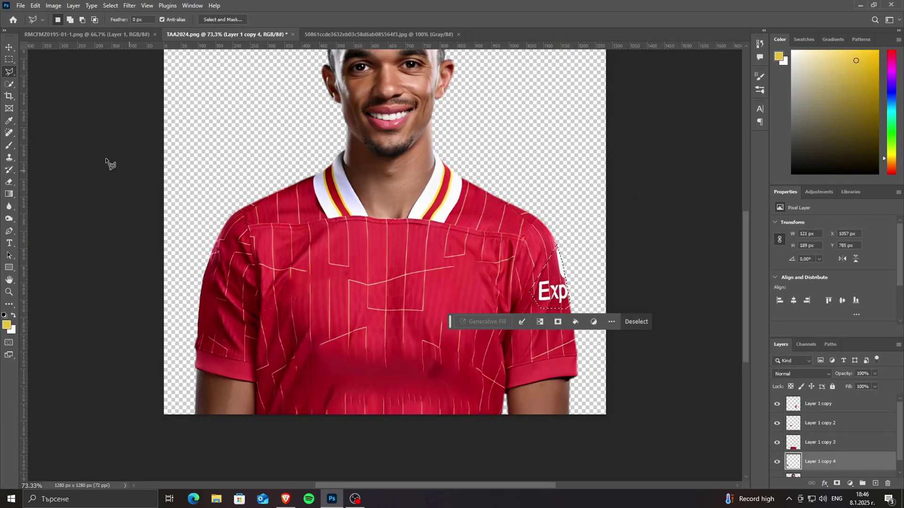
left_click(36, 5)
left_click(110, 170)
left_click(441, 185)
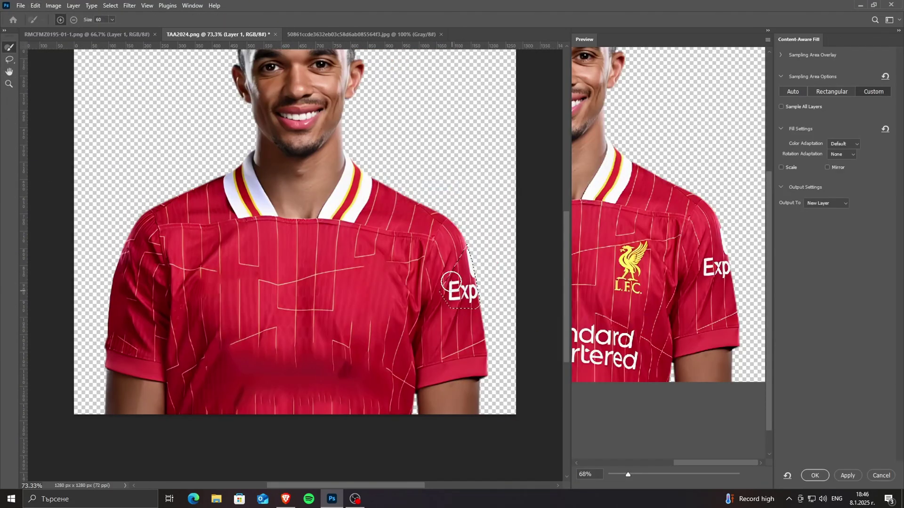
key("Return")
Step: Merge all visible layers into a single layer
scroll(473, 271, "down", 3)
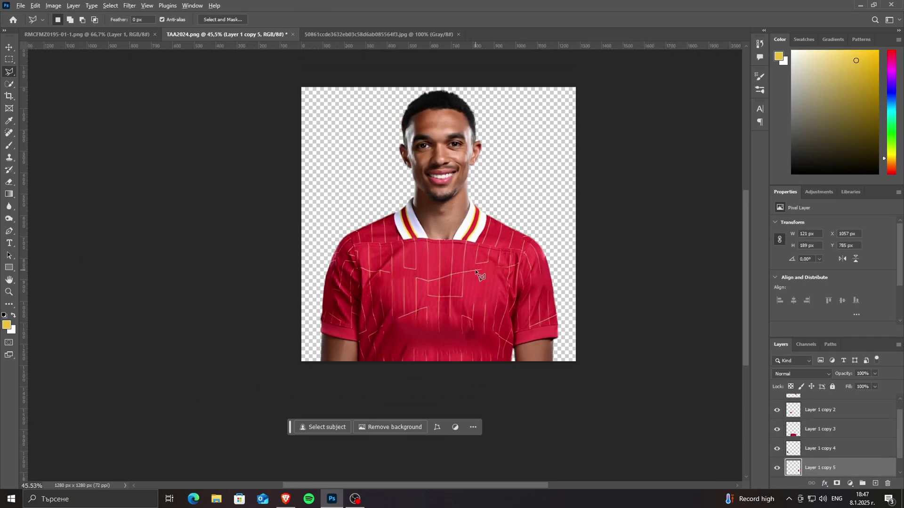
scroll(268, 299, "up", 1)
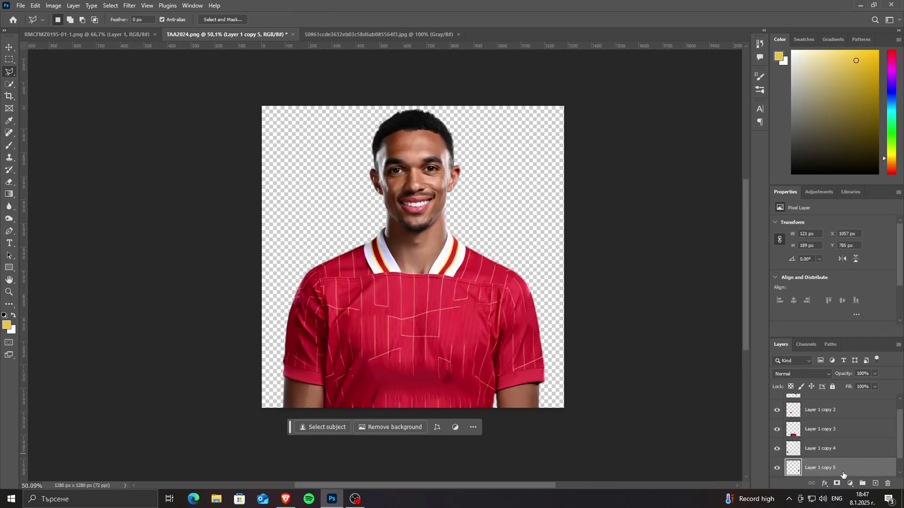
key("ctrl+shift+e")
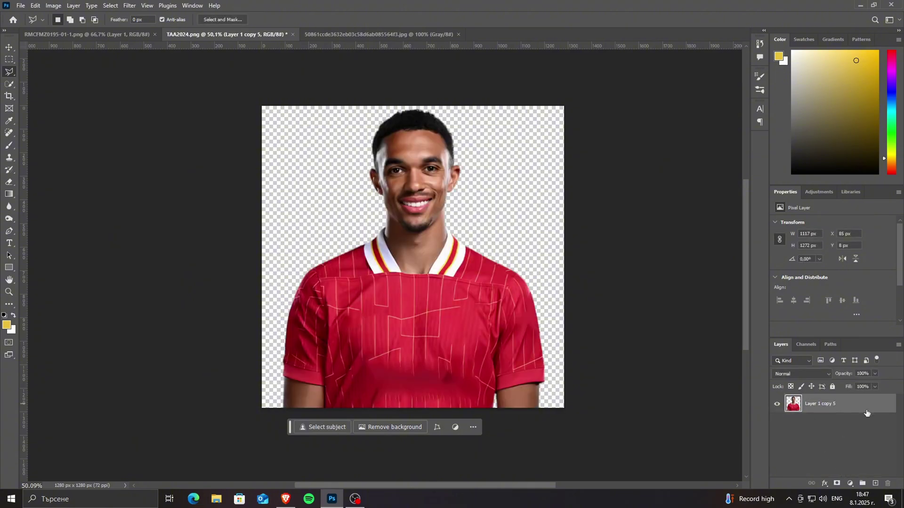
Step: Add a Black & White adjustment layer with Blues raised high and Yellows at 77
left_click(850, 483)
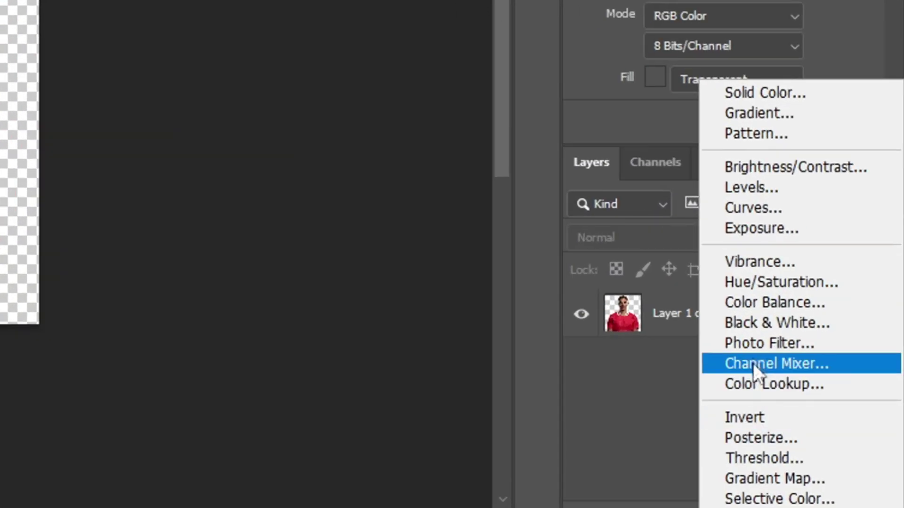
left_click(747, 325)
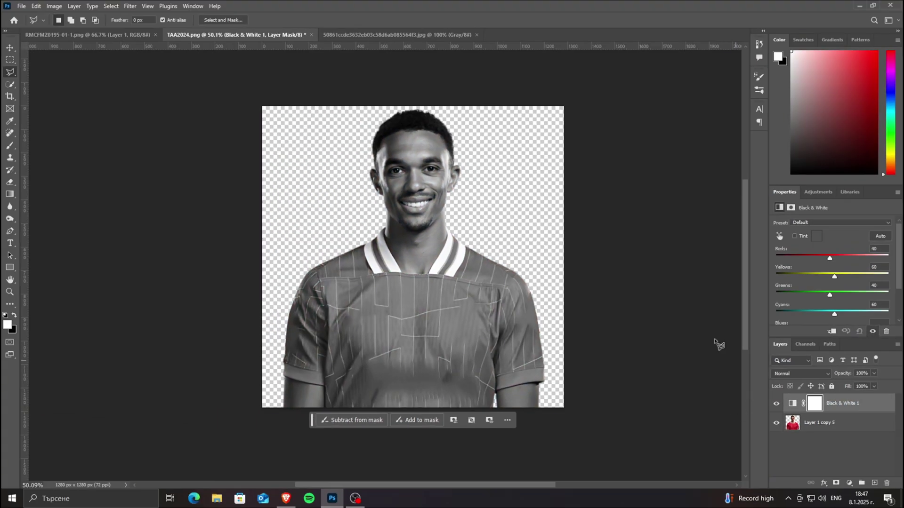
scroll(832, 295, "down", 2)
mouse_move(834, 284)
left_mouse_down()
mouse_move(844, 284)
mouse_move(837, 322)
mouse_move(889, 320)
left_mouse_up()
scroll(816, 285, "down", 1)
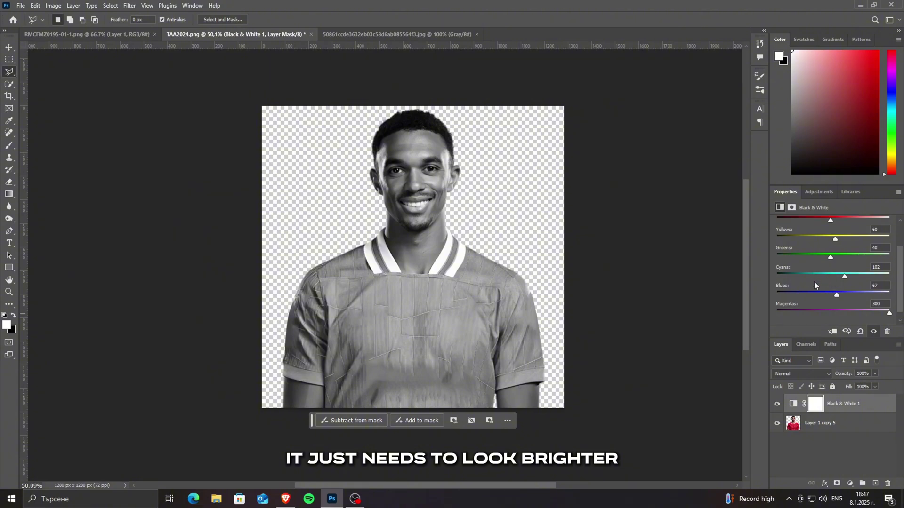
mouse_move(837, 294)
left_mouse_down()
mouse_move(889, 294)
mouse_move(804, 292)
mouse_move(879, 294)
left_mouse_up()
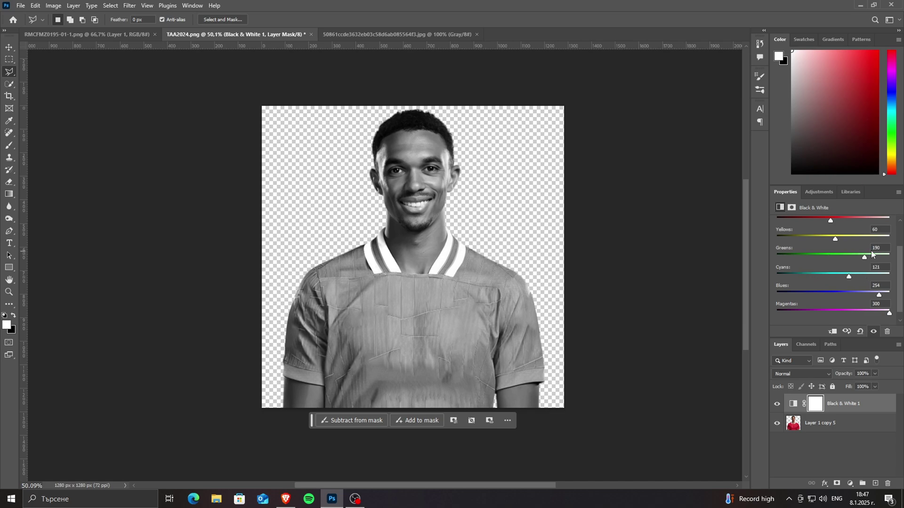
left_click_drag(836, 239, 890, 237)
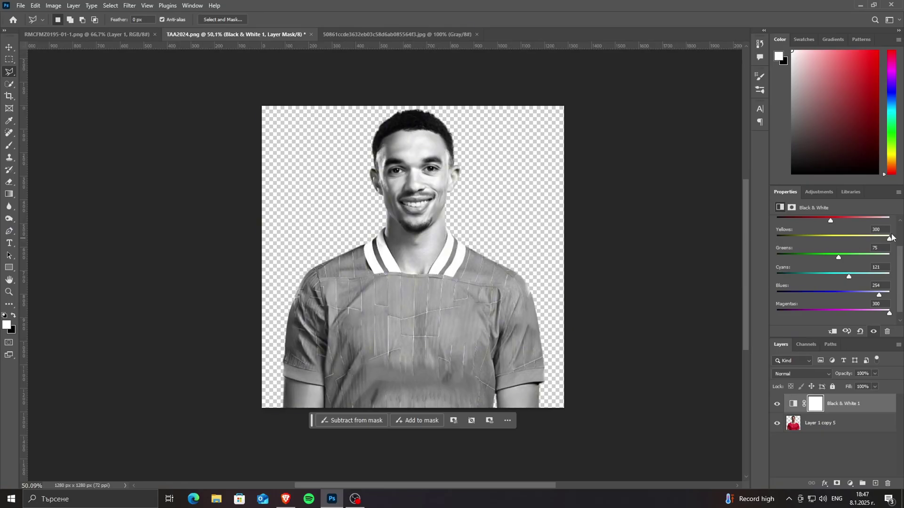
mouse_move(889, 238)
left_mouse_down()
mouse_move(839, 237)
mouse_move(890, 221)
mouse_move(812, 230)
mouse_move(855, 222)
mouse_move(843, 224)
left_mouse_up()
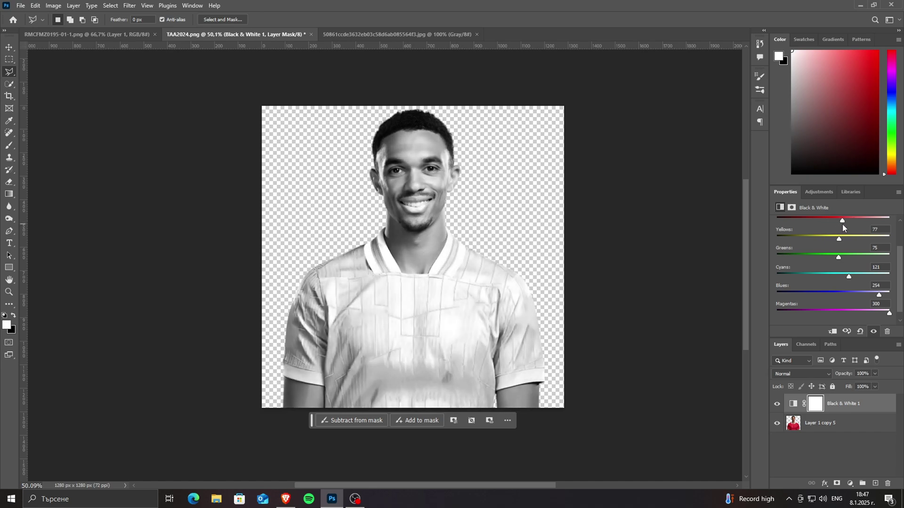
scroll(815, 272, "up", 2)
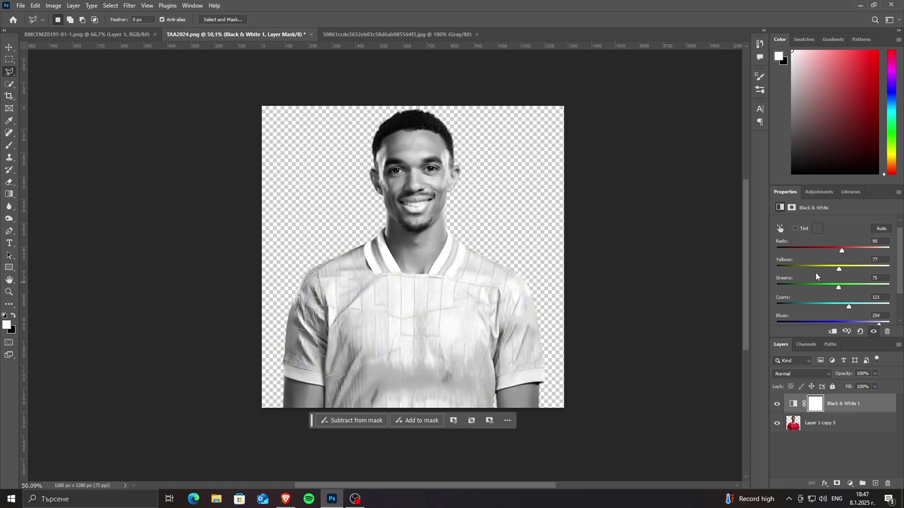
scroll(814, 260, "down", 1)
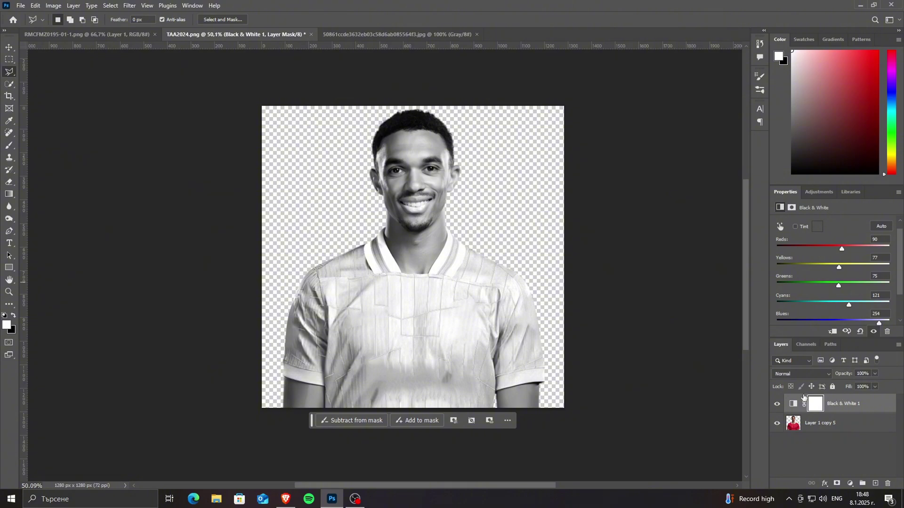
Step: Clip Black & White 1 to the player layer and fill its mask with black
right_click(852, 413)
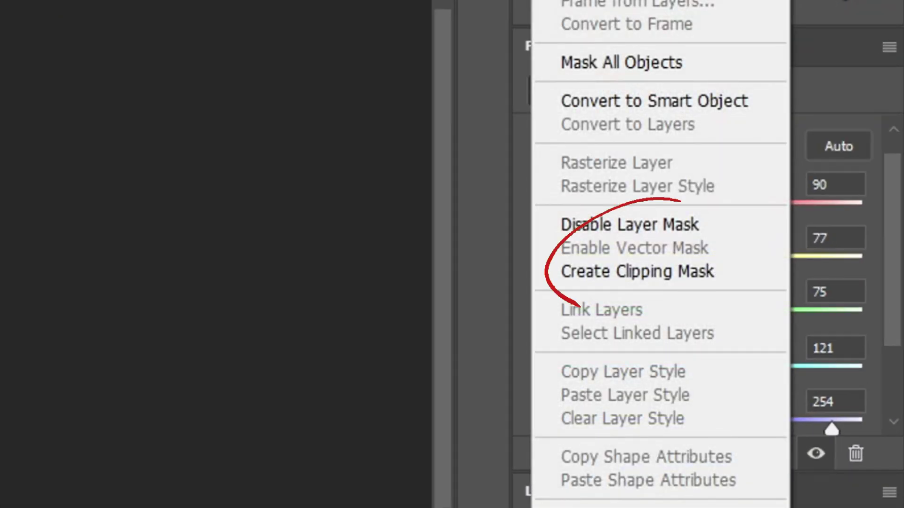
left_click(790, 272)
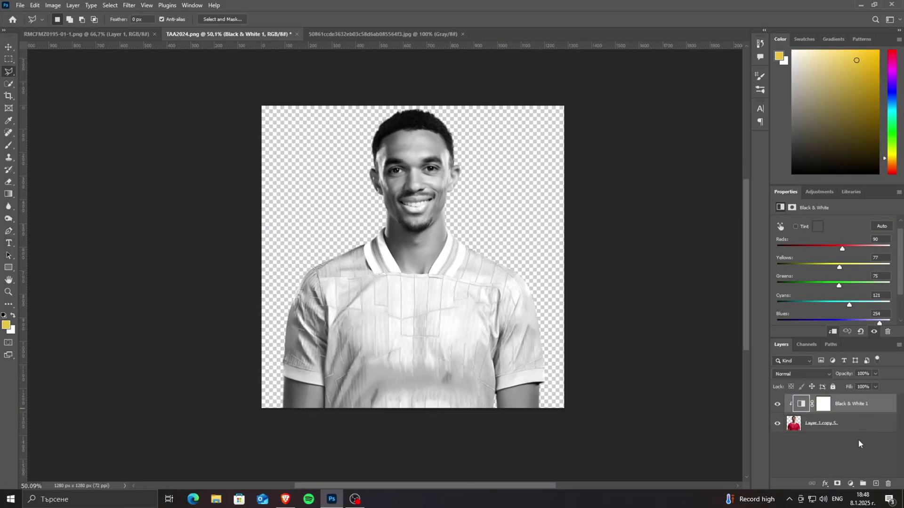
key("ctrl+BackSpace")
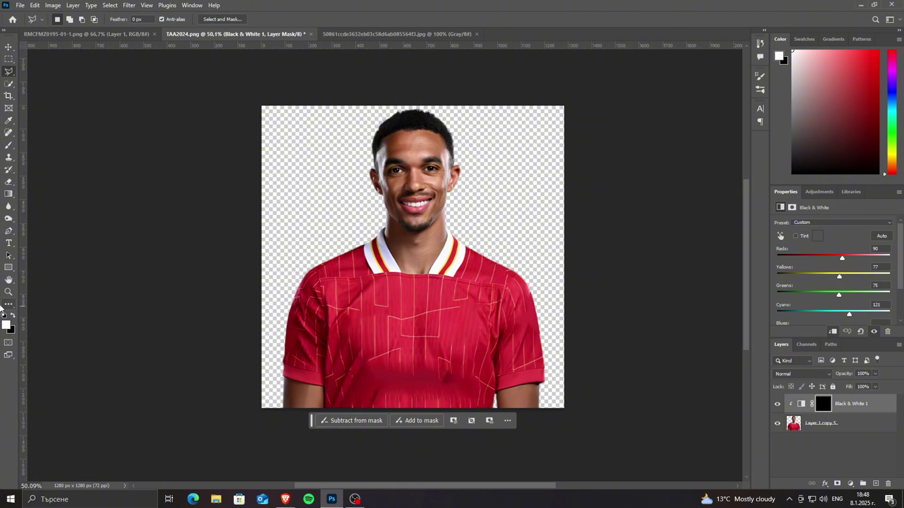
Step: Paint the mask white over the shirt with a hard round brush at 100% opacity
left_click(9, 146)
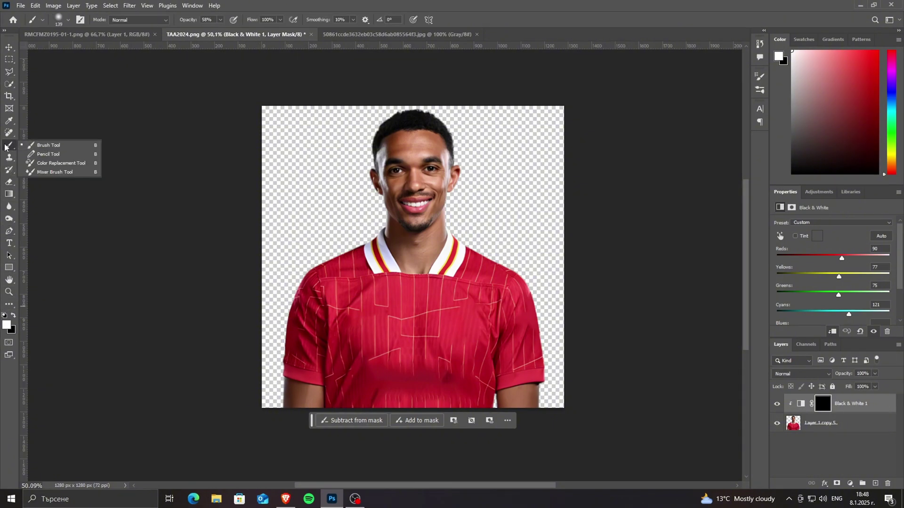
left_click(44, 146)
left_click(68, 20)
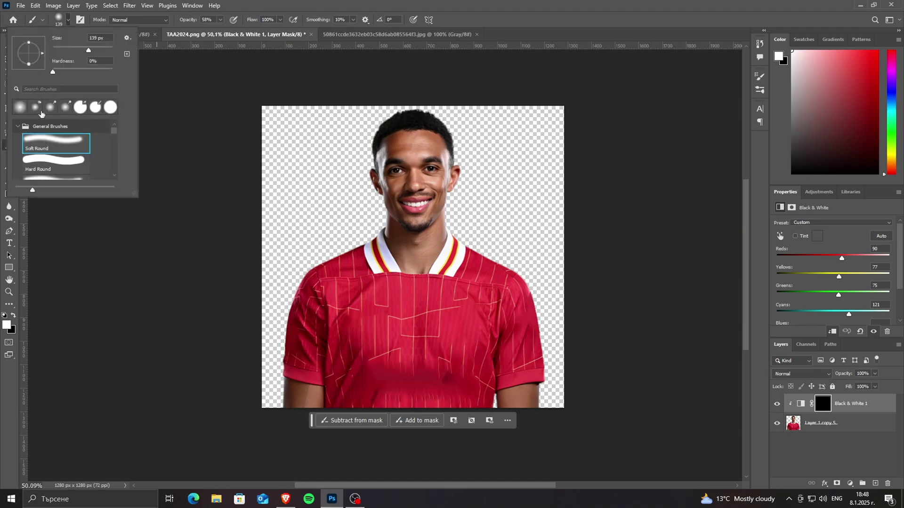
left_click(110, 106)
mouse_move(313, 276)
left_mouse_down()
mouse_move(300, 295)
mouse_move(312, 362)
mouse_move(343, 403)
mouse_move(476, 376)
mouse_move(470, 248)
mouse_move(376, 254)
mouse_move(339, 282)
mouse_move(471, 329)
mouse_move(533, 365)
mouse_move(500, 311)
left_mouse_up()
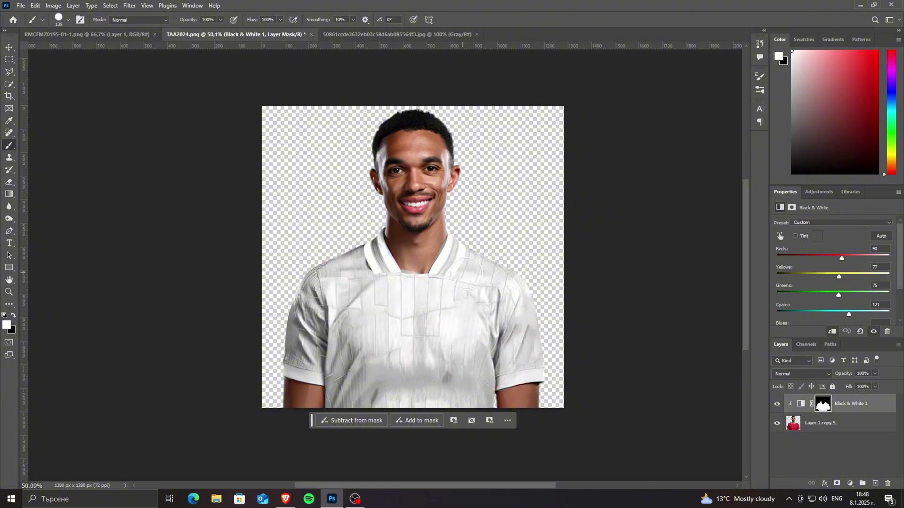
scroll(467, 273, "up", 5)
scroll(333, 347, "down", 3)
scroll(313, 334, "down", 3)
scroll(423, 263, "up", 5)
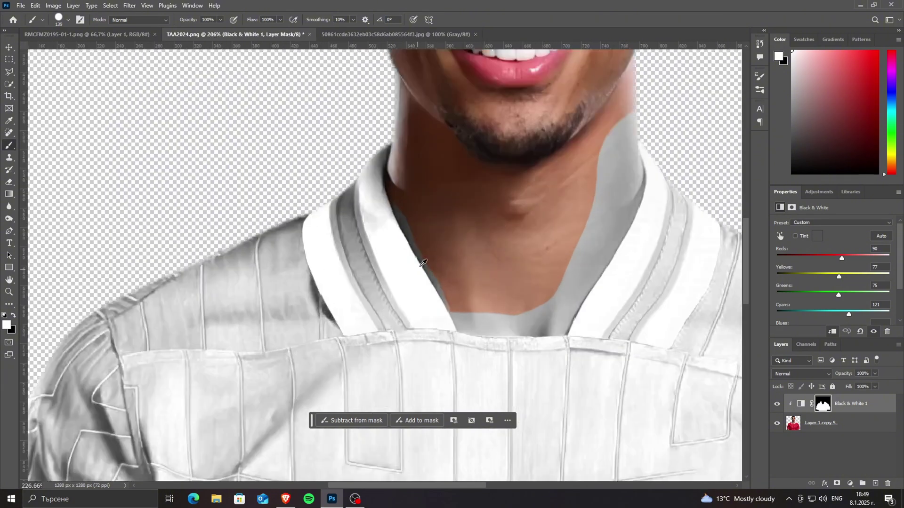
scroll(423, 263, "up", 2)
scroll(494, 377, "down", 3)
scroll(495, 380, "up", 4)
Step: Erase the grey overspill from the player's neck
key("e")
left_click(408, 184)
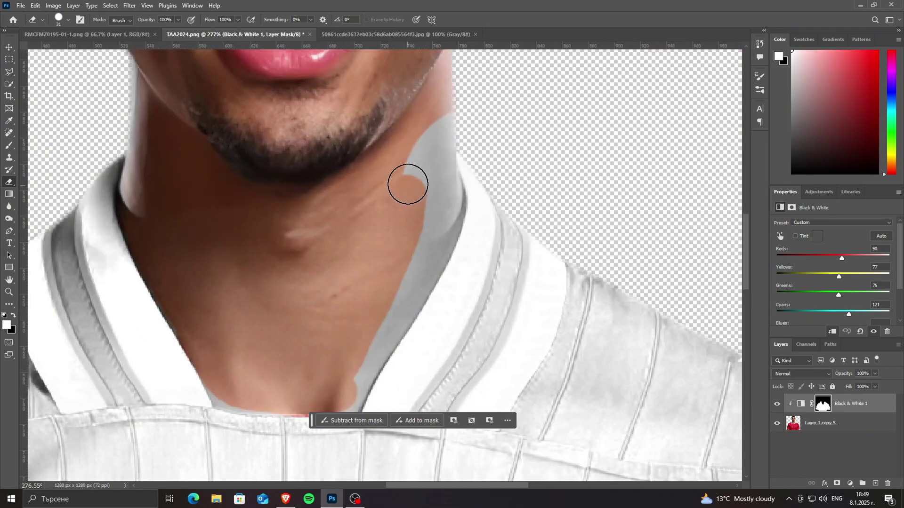
left_click_drag(407, 184, 344, 383)
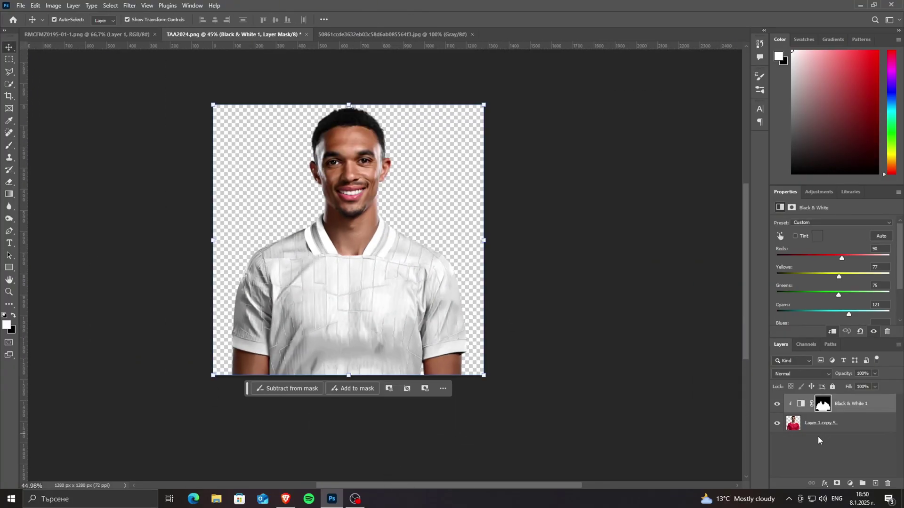
Step: Merge the player layers, then clip the Real Madrid shirt to him over his torso
key("ctrl+shift+e")
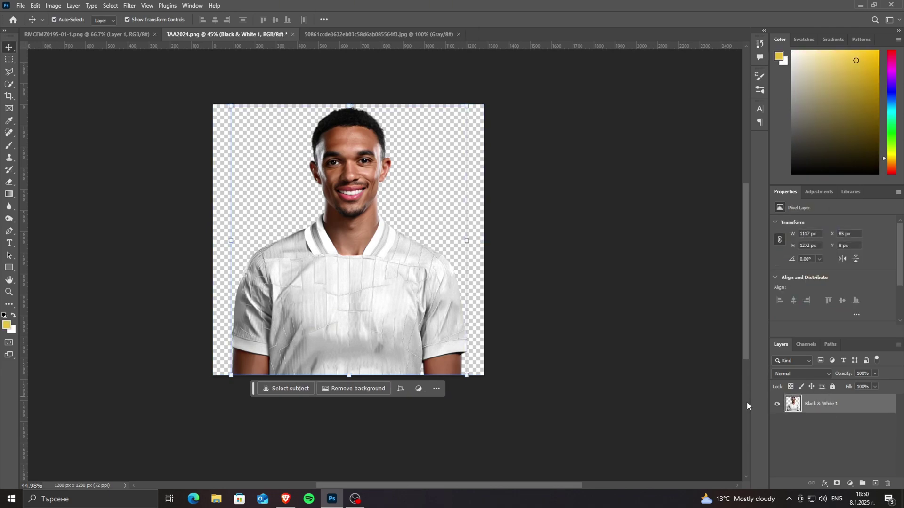
left_click(776, 406)
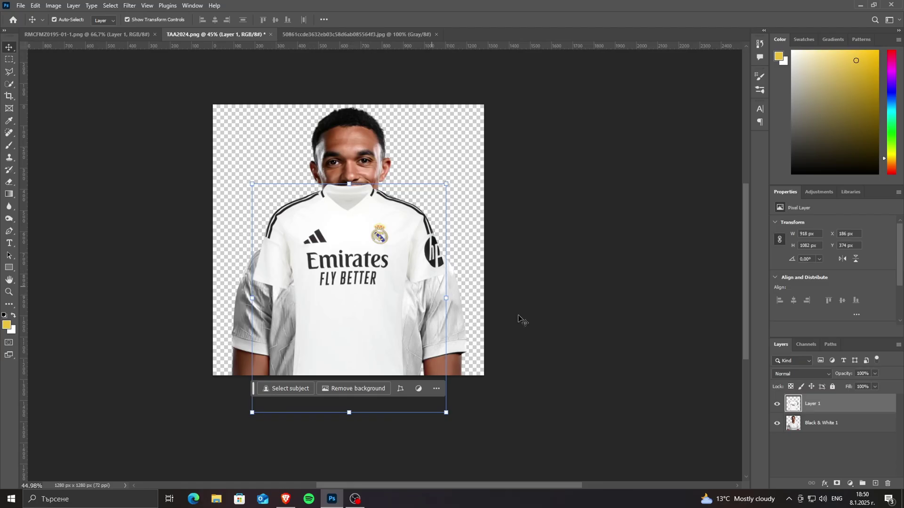
right_click(867, 405)
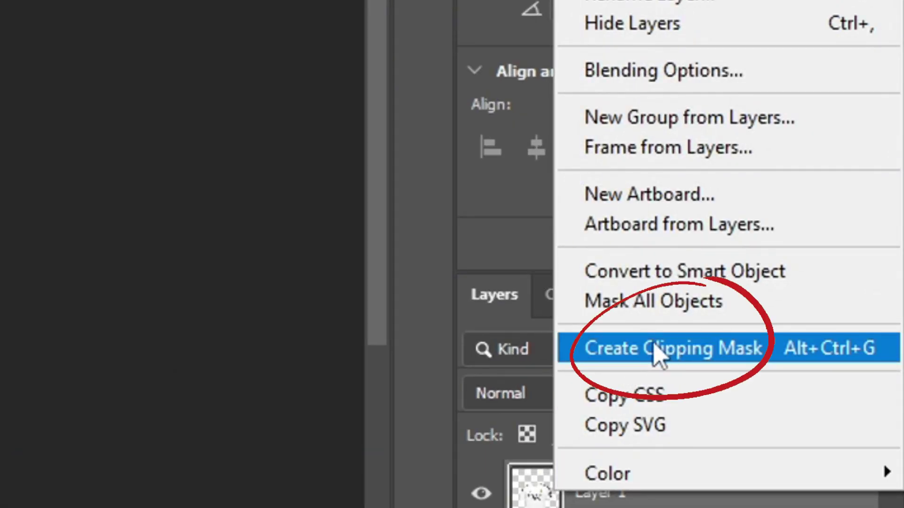
left_click(659, 358)
mouse_move(362, 243)
left_mouse_down()
mouse_move(367, 270)
mouse_move(386, 281)
left_mouse_up()
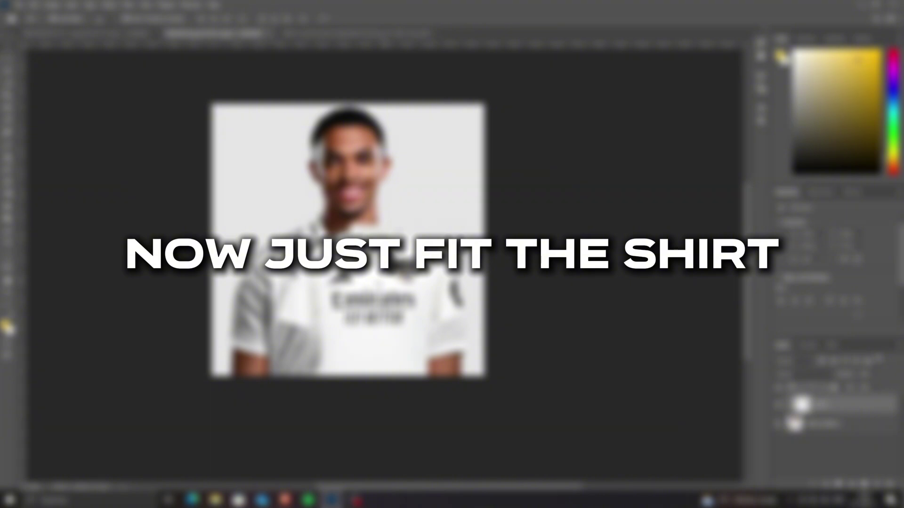
Step: Position the shirt over the chest, enter Warp mode and drop opacity to 52%
left_click_drag(380, 287, 390, 310)
key("Return")
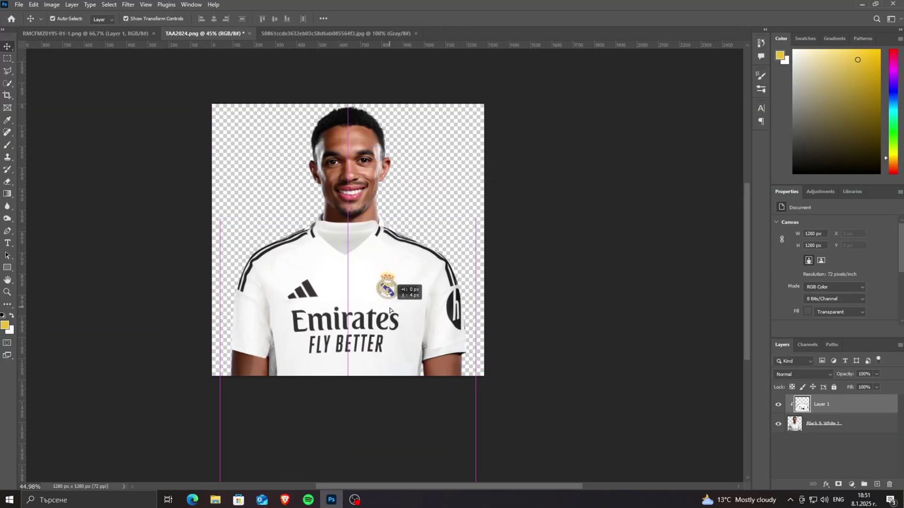
key("ctrl+t")
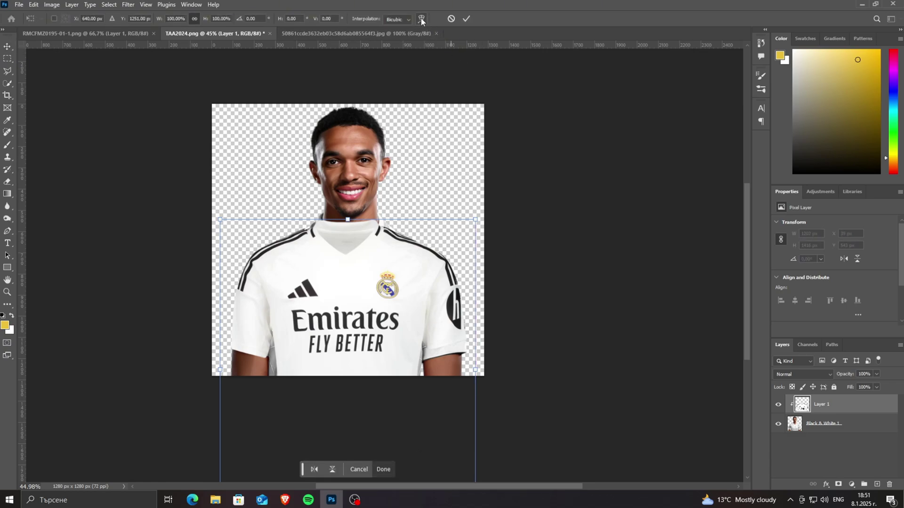
left_click(421, 20)
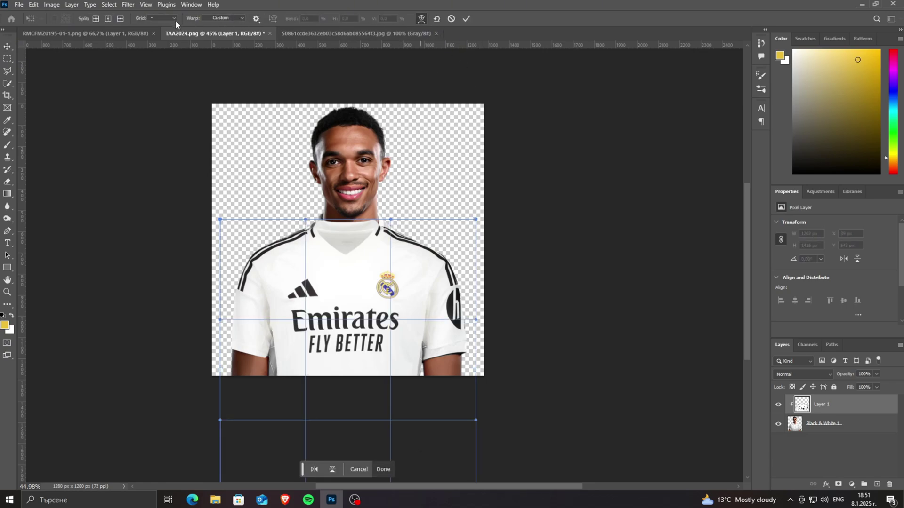
key("5")
key("2")
scroll(230, 335, "up", 2)
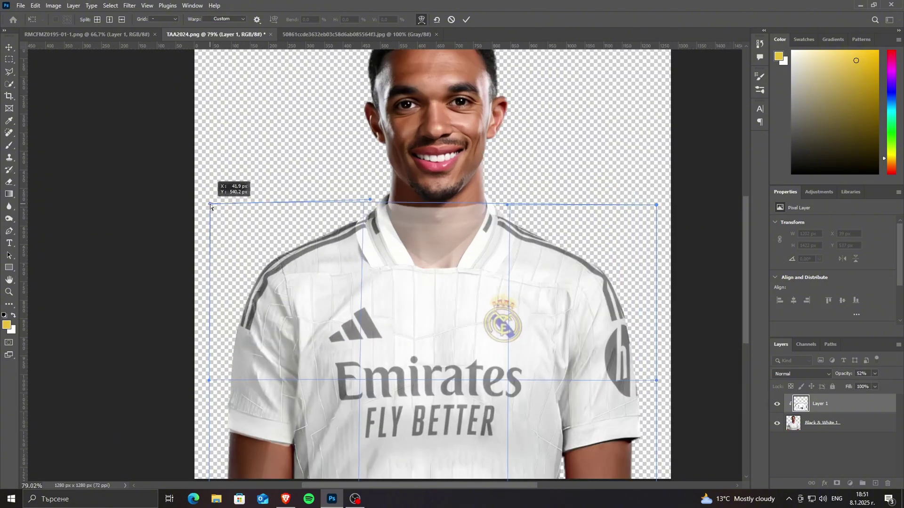
scroll(230, 334, "up", 2)
scroll(206, 263, "down", 2)
Step: Warp the shirt's corners and top edge up to the shoulders and neck, then apply
left_click_drag(293, 262, 179, 265)
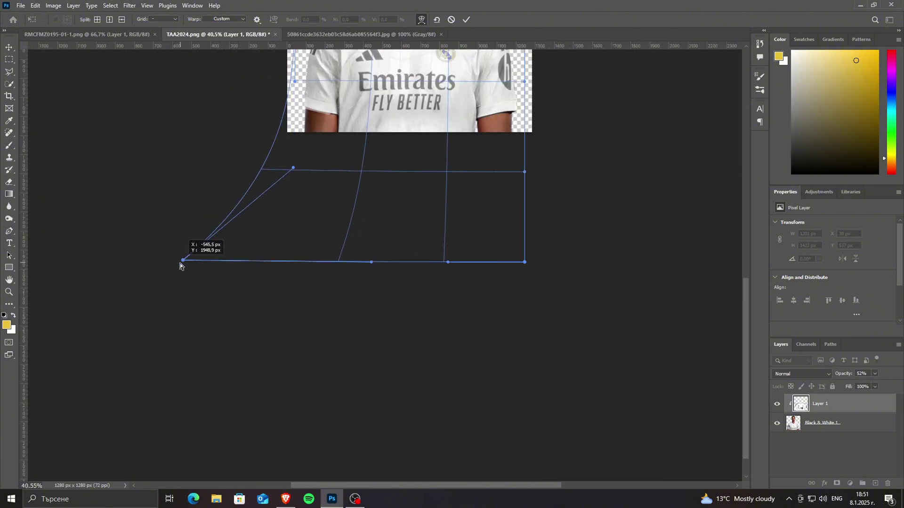
scroll(586, 311, "up", 2)
scroll(520, 248, "up", 4)
scroll(520, 248, "up", 2)
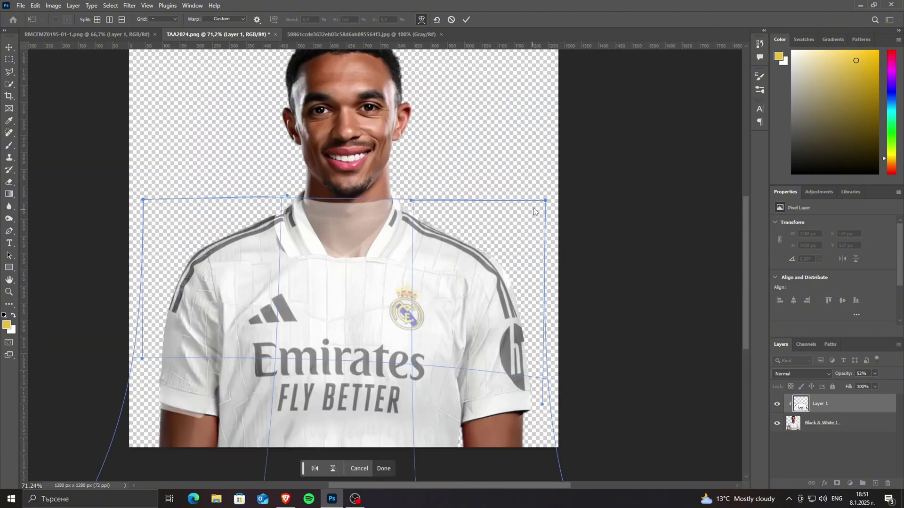
left_click_drag(541, 202, 563, 205)
left_click_drag(143, 200, 141, 193)
left_click_drag(287, 195, 287, 183)
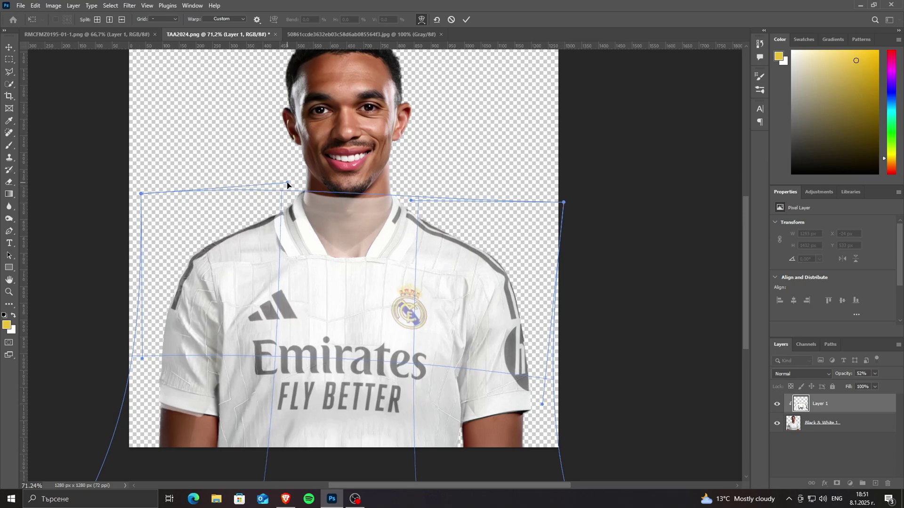
left_click_drag(410, 201, 396, 199)
left_click(466, 20)
scroll(650, 388, "down", 2)
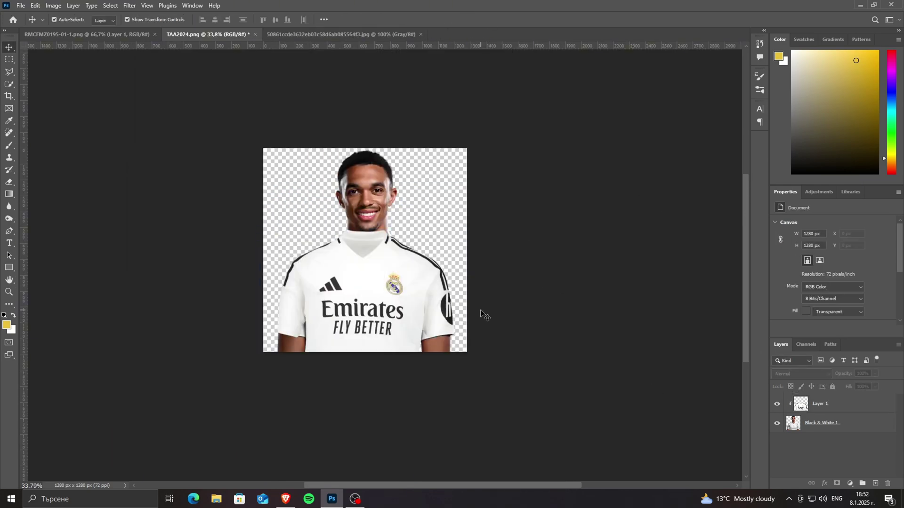
Step: Set the shirt layer's opacity to 76%
scroll(458, 304, "up", 3)
scroll(350, 273, "up", 1)
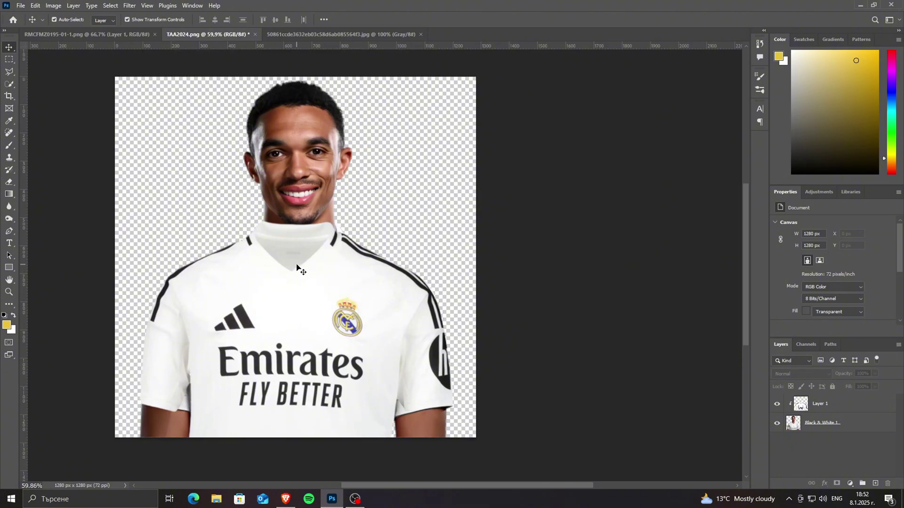
scroll(297, 266, "up", 3)
left_click(843, 406)
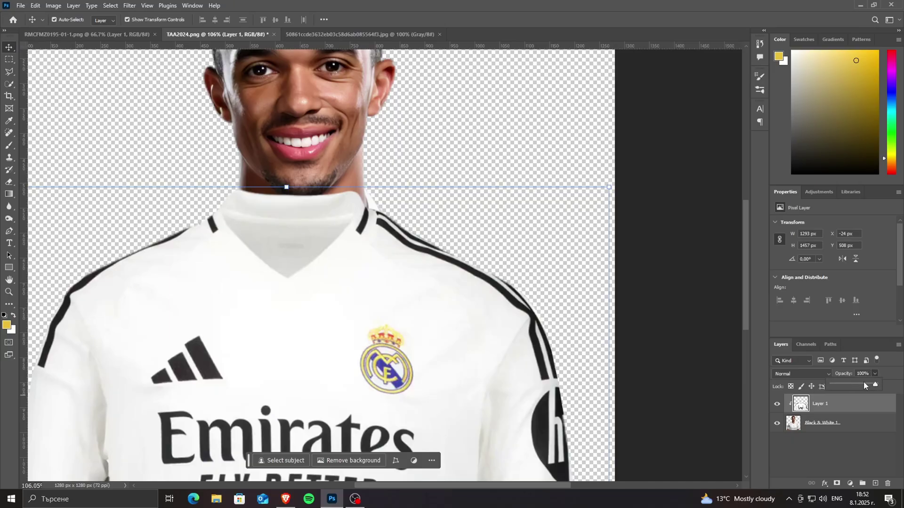
left_click(864, 385)
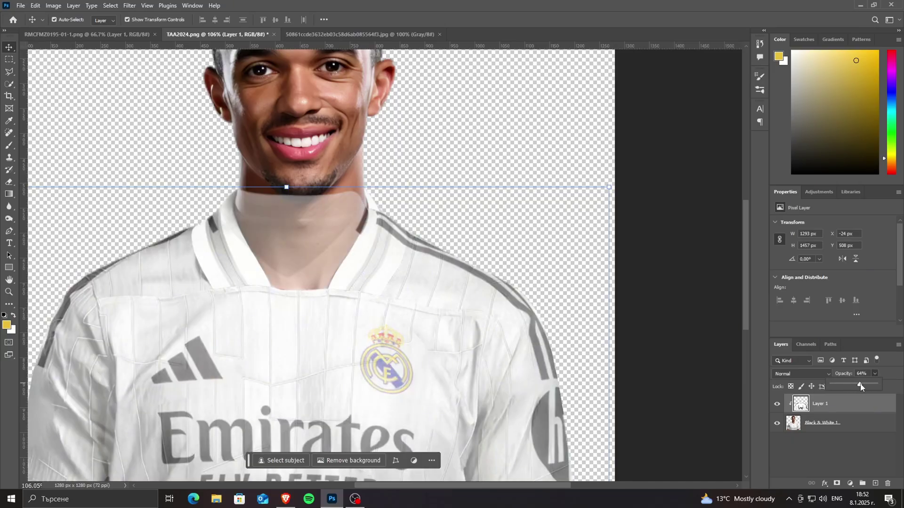
left_click_drag(852, 386, 865, 385)
scroll(88, 248, "up", 1)
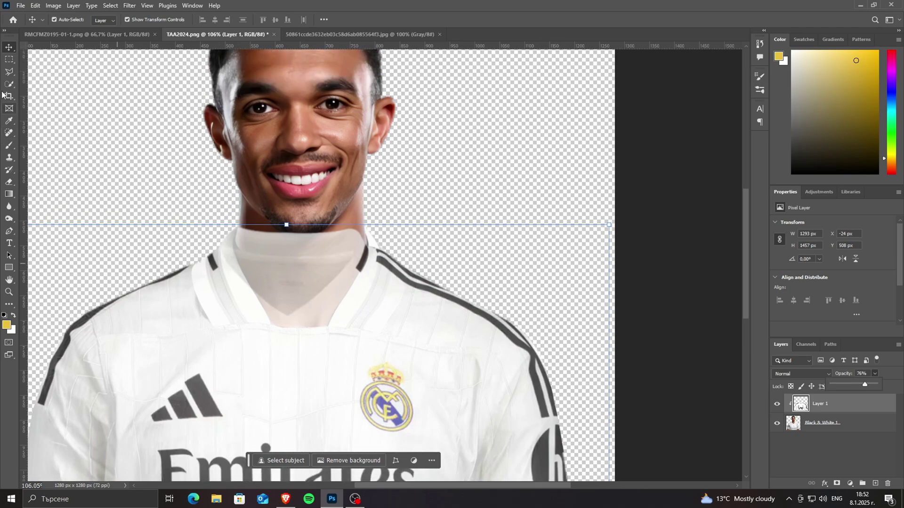
Step: Erase the shirt collar covering both sides of the player's neck
left_click(9, 182)
scroll(273, 221, "up", 3)
mouse_move(266, 262)
left_mouse_down()
mouse_move(446, 236)
mouse_move(404, 274)
mouse_move(262, 246)
mouse_move(390, 368)
mouse_move(315, 292)
mouse_move(299, 327)
mouse_move(262, 230)
left_mouse_up()
mouse_move(372, 330)
left_mouse_down()
mouse_move(403, 347)
mouse_move(433, 309)
left_mouse_up()
scroll(433, 309, "down", 5)
scroll(424, 301, "up", 5)
scroll(367, 298, "up", 2)
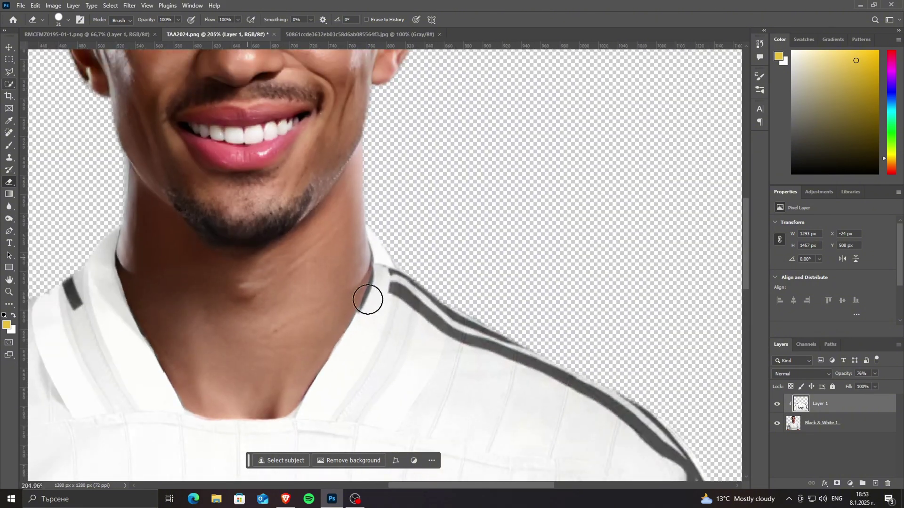
key("alt+bracketleft")
scroll(391, 242, "down", 4)
Step: Marquee the left sleeve and warp its lower corner to follow the player's arm
scroll(354, 289, "down", 2)
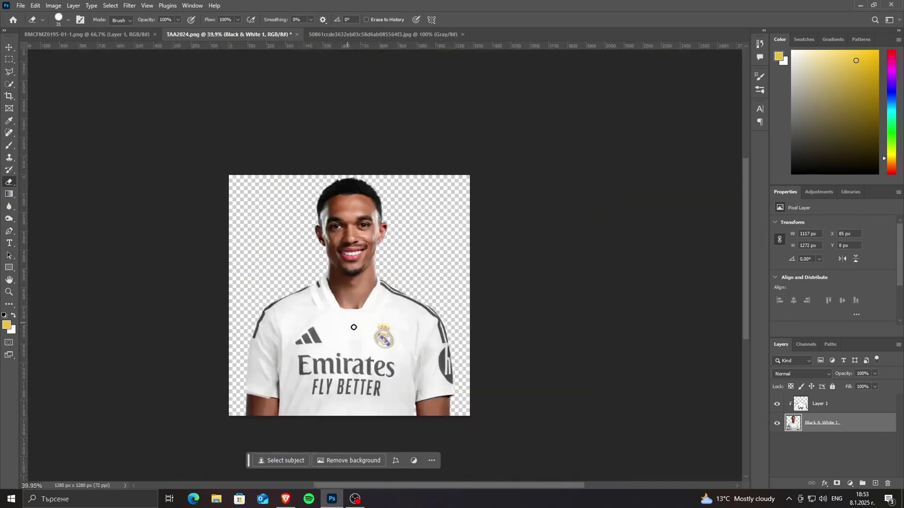
scroll(362, 329, "up", 3)
key("m")
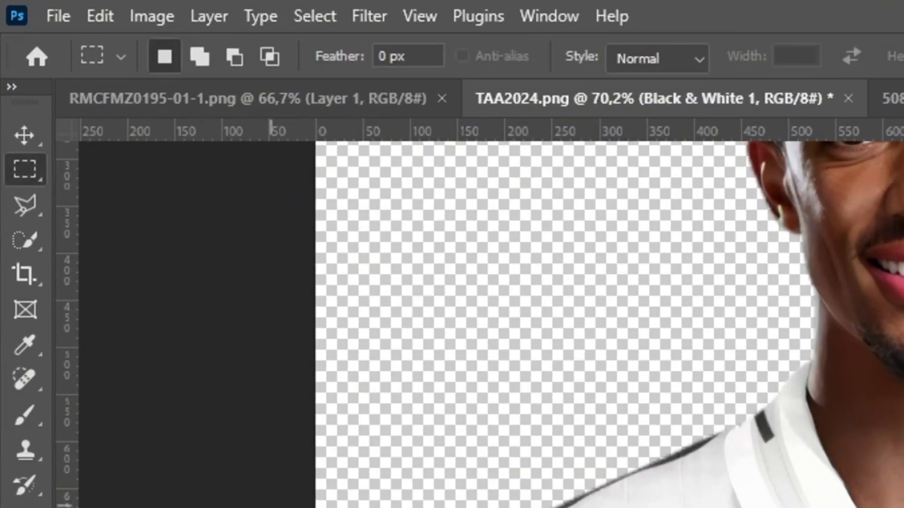
scroll(137, 291, "up", 3)
left_click(842, 405)
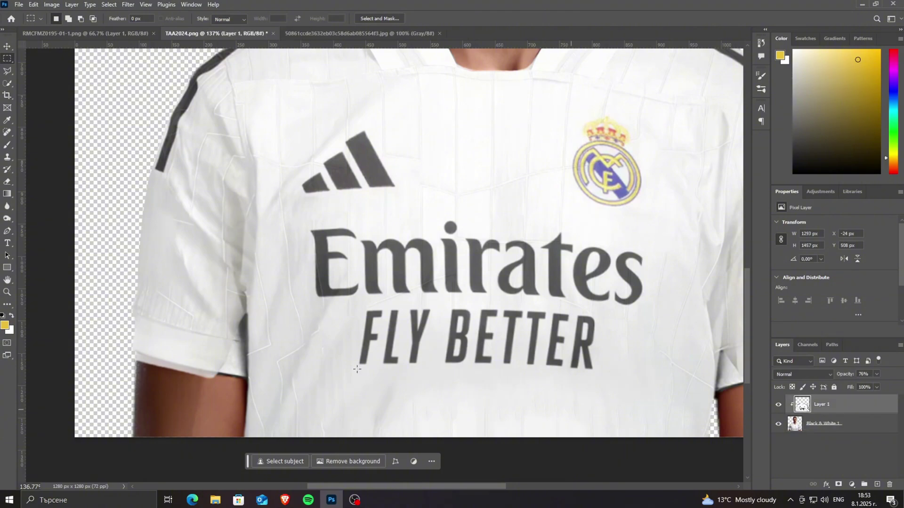
left_click_drag(100, 259, 250, 415)
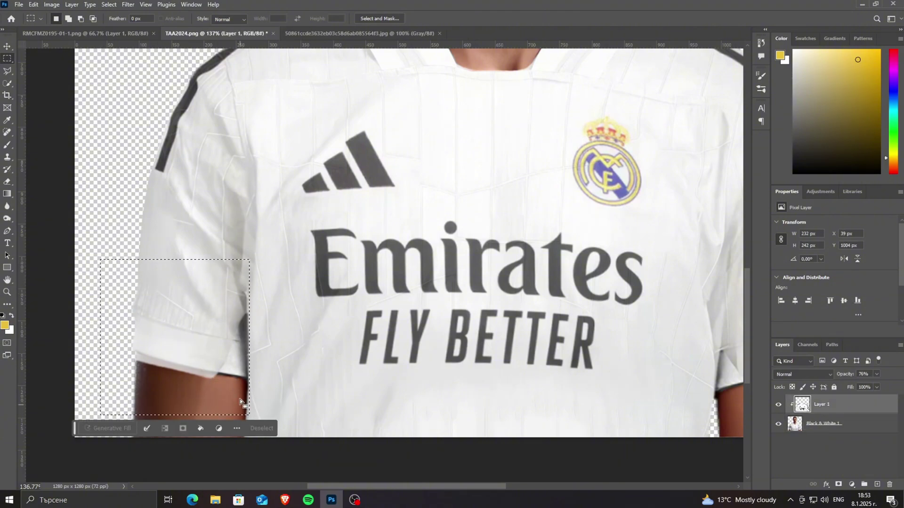
key("ctrl+t")
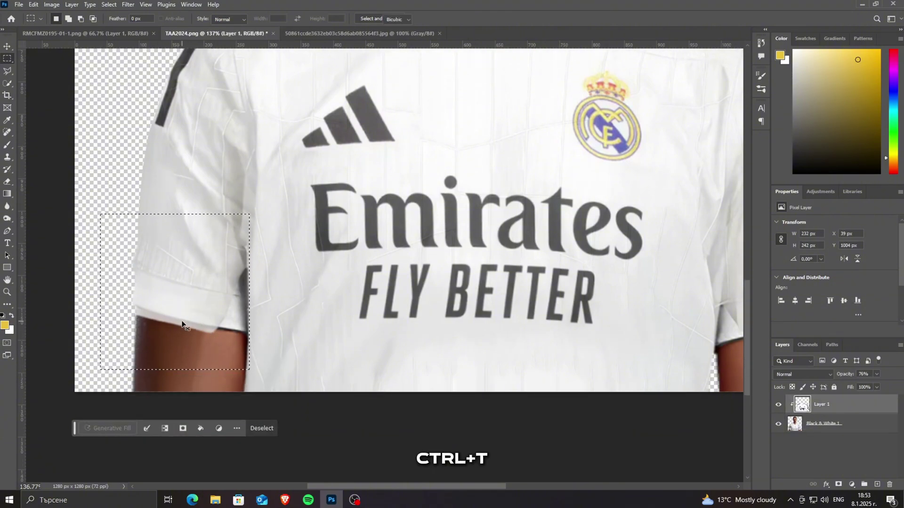
left_click(421, 19)
mouse_move(249, 370)
left_mouse_down()
mouse_move(357, 364)
mouse_move(464, 373)
left_mouse_up()
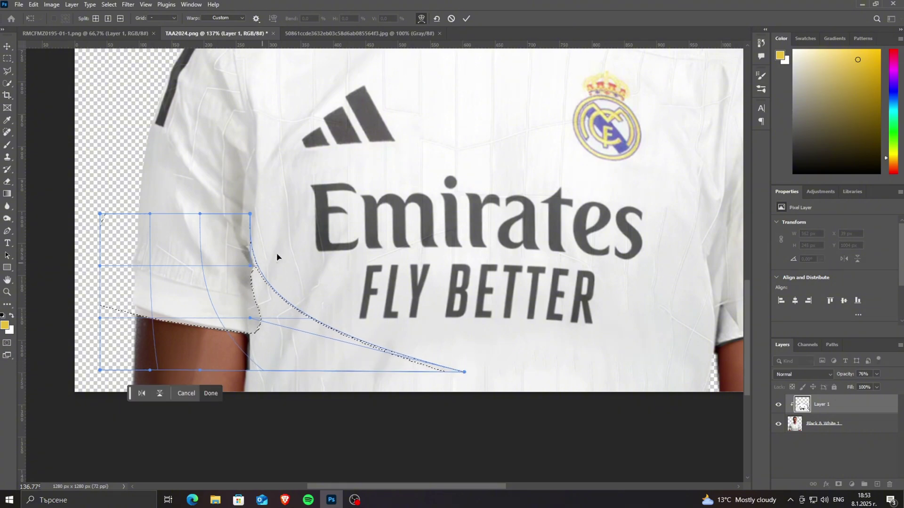
key("Return")
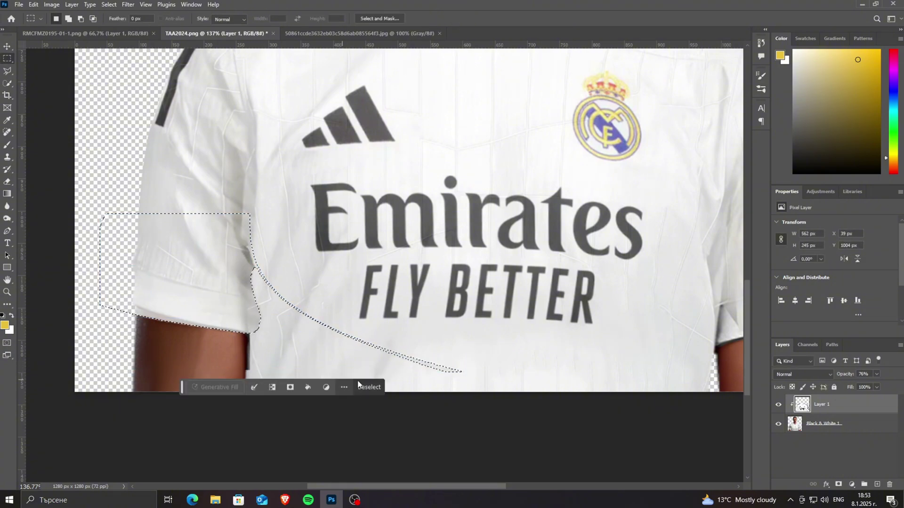
left_click(361, 386)
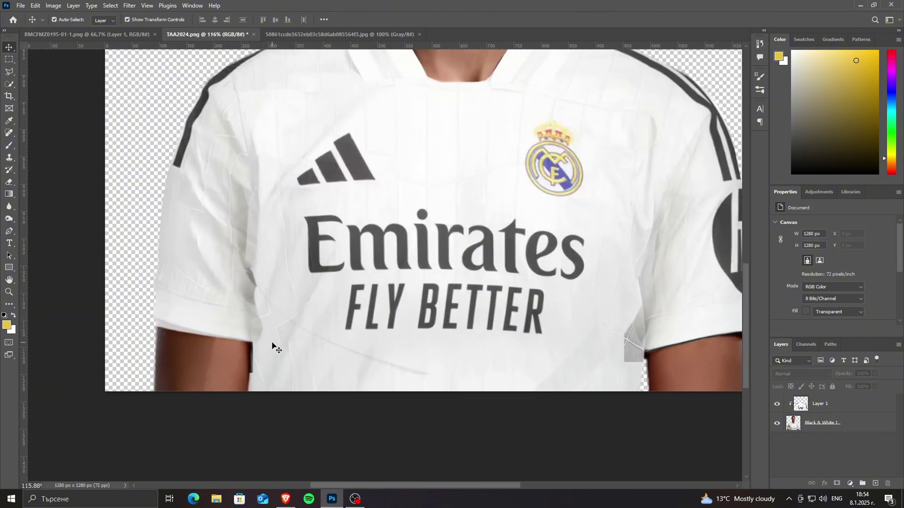
Step: Zoom in on the left sleeve, pick the Eraser tool and select the shirt layer, Layer 1
scroll(168, 342, "up", 2)
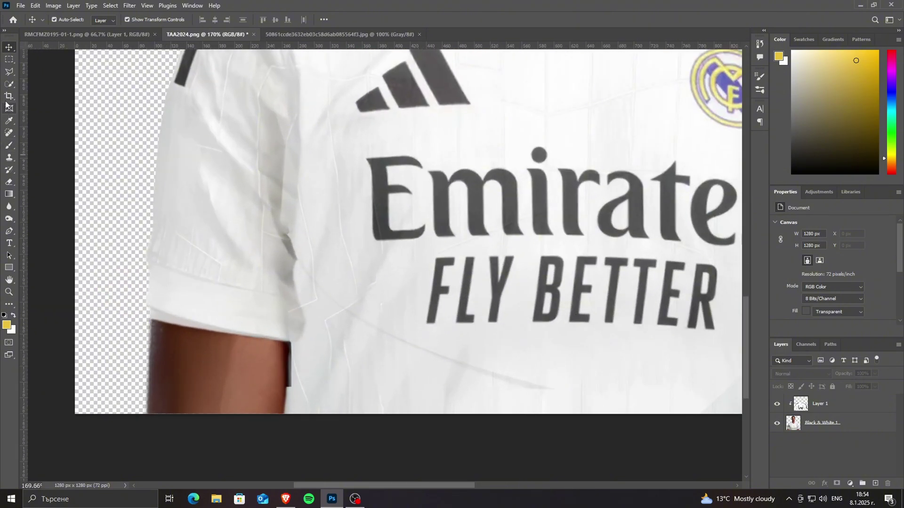
left_click(9, 181)
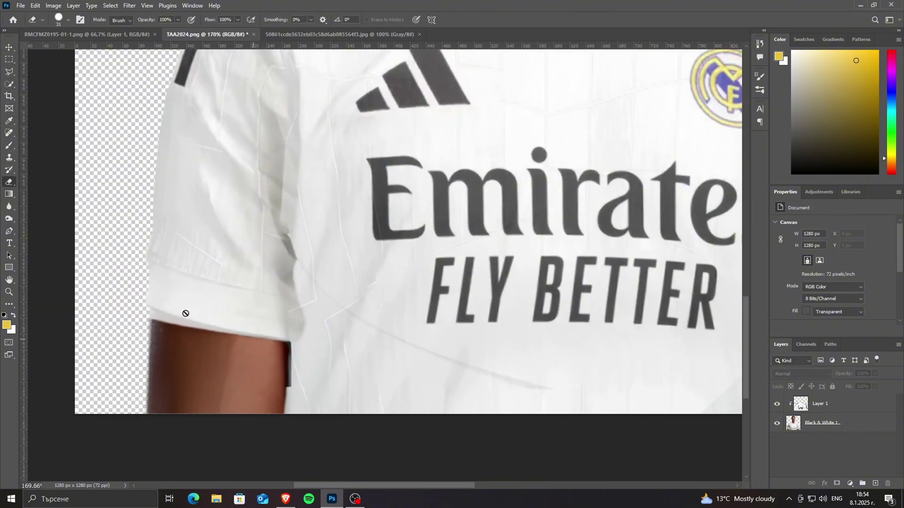
left_click(855, 406)
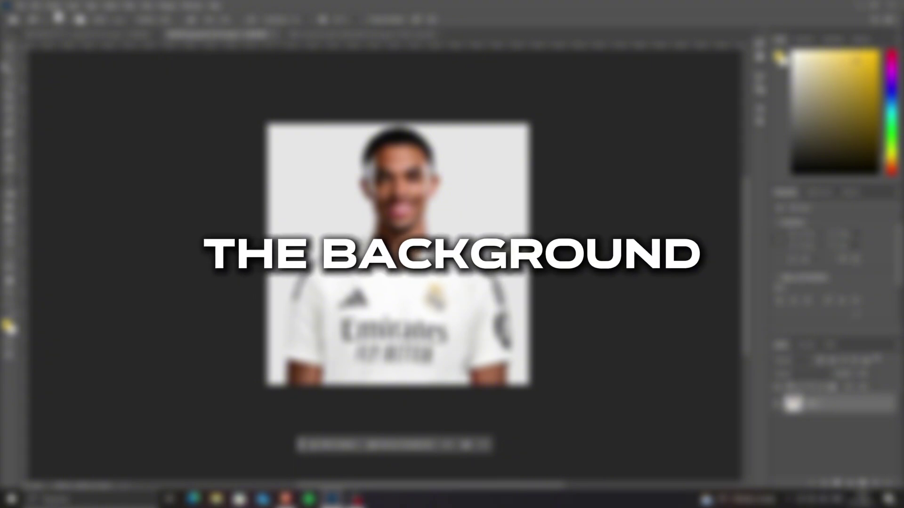
Step: Place the grey background as Layer 2, then shrink and reposition the footballer layer
mouse_move(583, 77)
left_mouse_down()
mouse_move(459, 175)
mouse_move(476, 176)
left_mouse_up()
key("Return")
left_click(812, 404)
key("ctrl+t")
left_click_drag(372, 263, 425, 252)
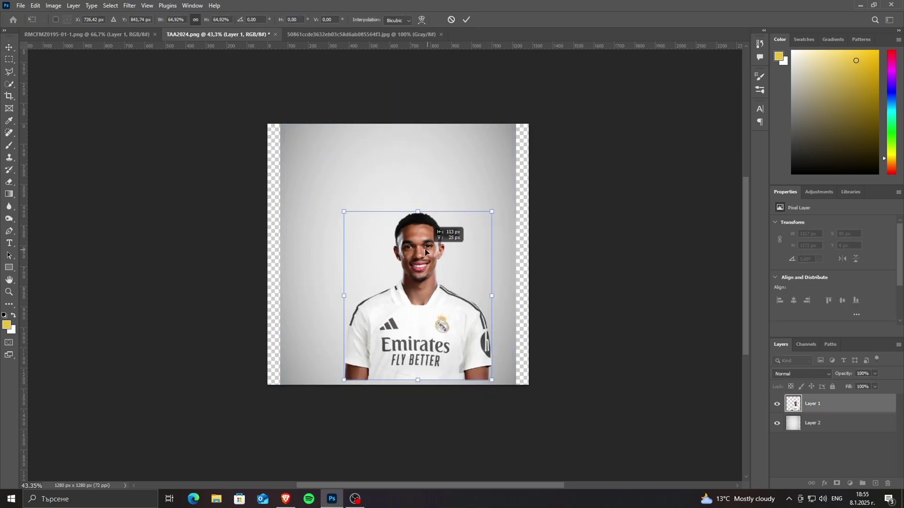
key("Return")
Step: Crop the canvas to 1024×1280, then rescale and centre the footballer in the portrait
key("c")
key("Return")
key("ctrl+t")
left_click_drag(376, 234, 400, 234)
left_click_drag(299, 170, 306, 174)
left_click_drag(381, 212, 387, 212)
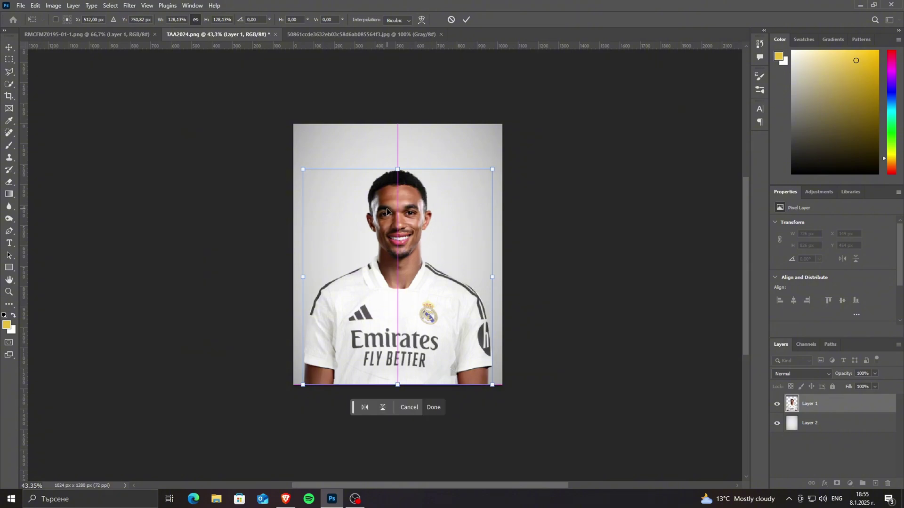
key("Return")
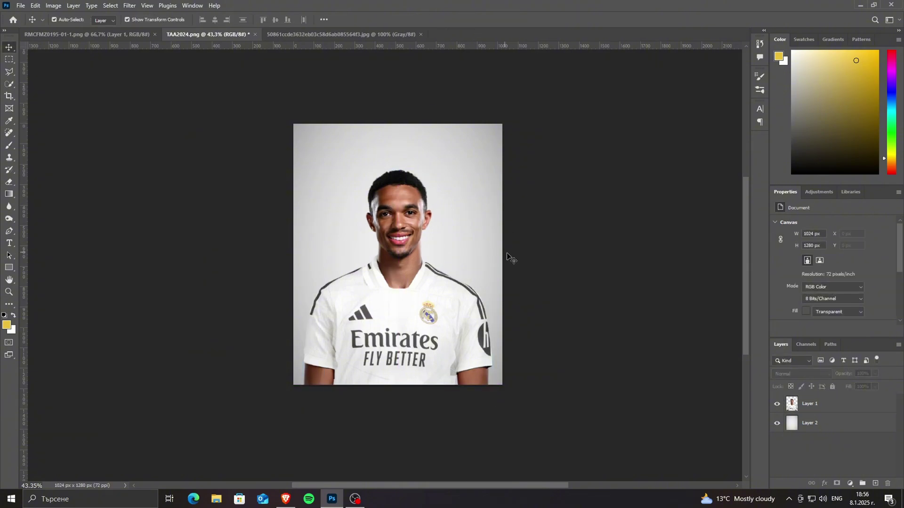